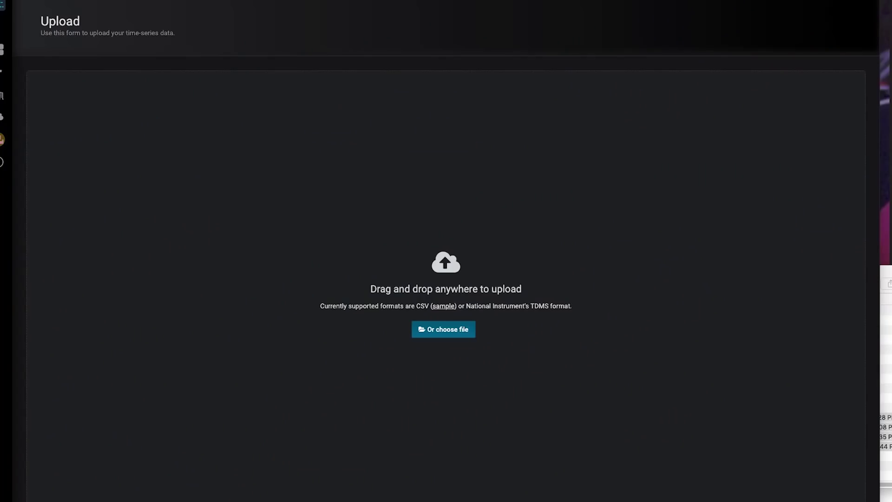
Preview FL148.CSV's flight data in Quick Look from the Flight Computer Data folder.
{"action": "left_click", "coordinate": [346, 130]}
{"action": "left_click_drag", "start_coordinate": [374, 126], "coordinate": [337, 152]}
{"action": "key", "text": "Up"}
{"action": "key", "text": "Down"}
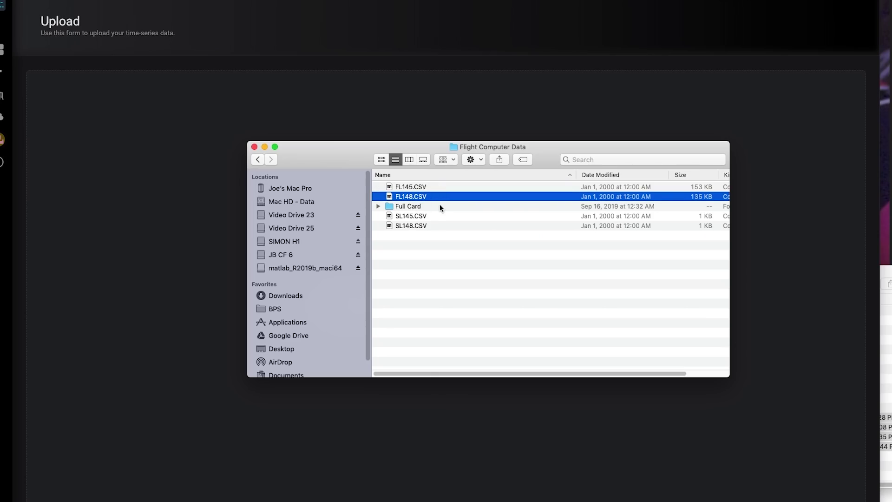
{"action": "key", "text": "space"}
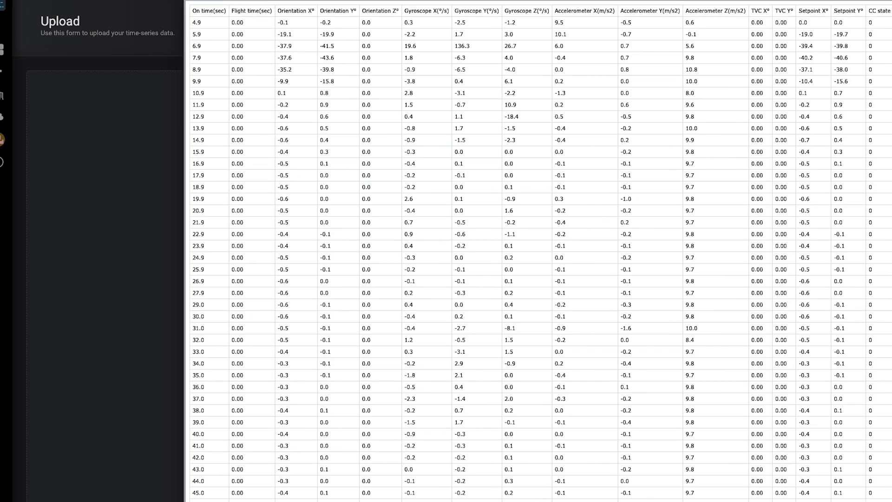
{"action": "scroll", "coordinate": [374, 92], "scroll_direction": "down", "scroll_amount": 15}
{"action": "key", "text": "Escape"}
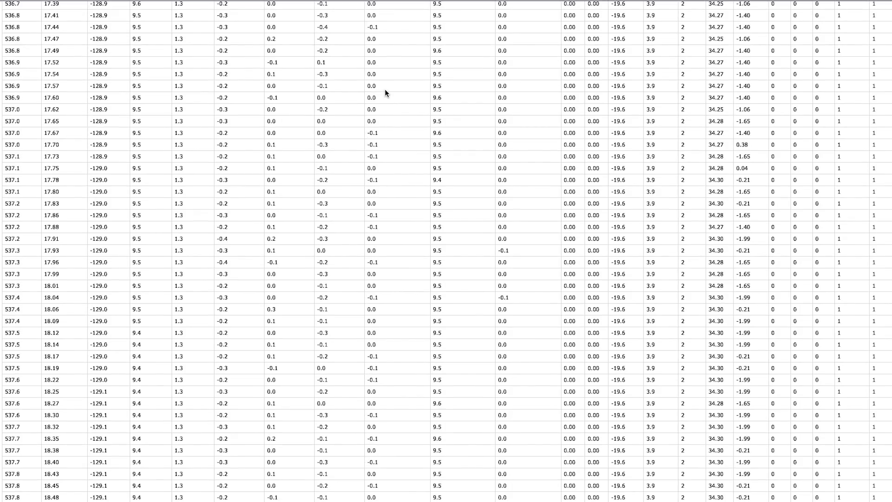
{"action": "key", "text": "space"}
Upload FL148.CSV to Curve and import it with Create dashboard kept checked.
{"action": "left_click_drag", "start_coordinate": [318, 144], "coordinate": [617, 129]}
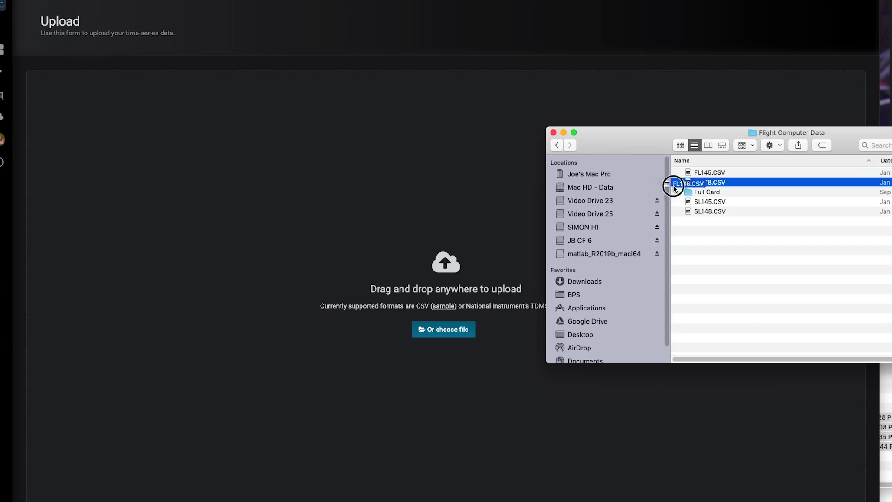
{"action": "left_click_drag", "start_coordinate": [415, 206], "coordinate": [414, 208]}
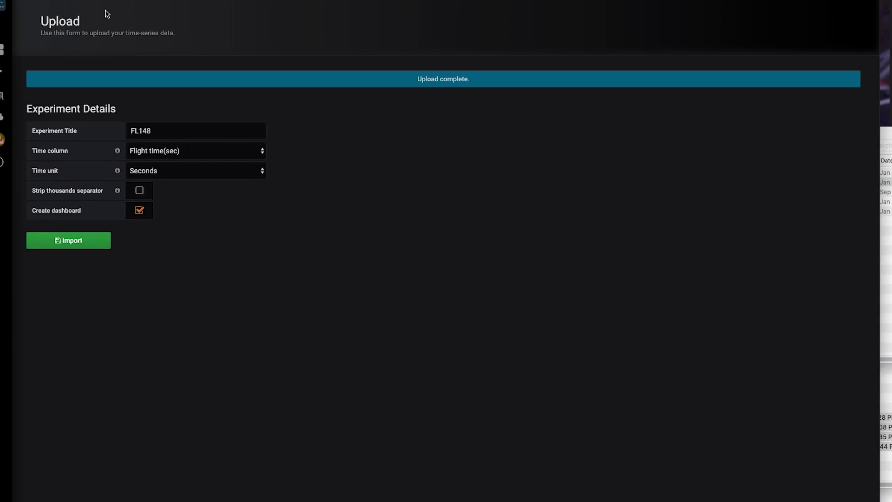
{"action": "left_click", "coordinate": [75, 248]}
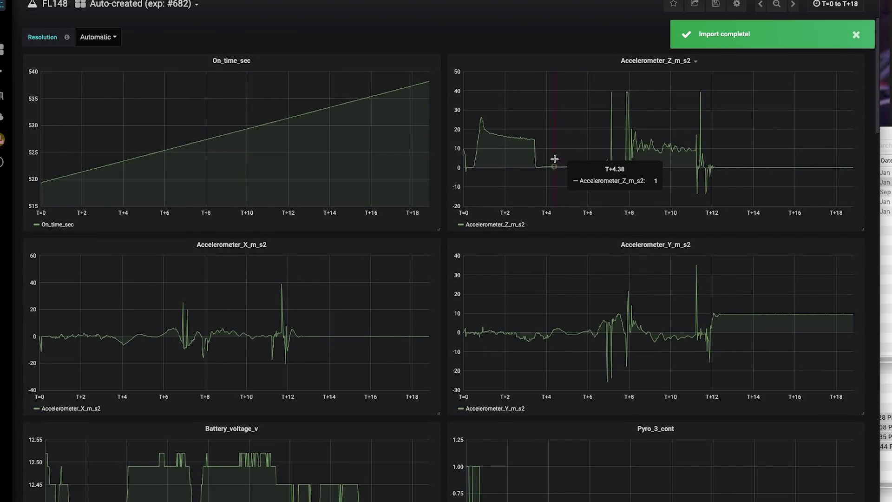
Zoom the FL148 graphs to the first four seconds and scroll through the panels.
{"action": "left_click_drag", "start_coordinate": [549, 167], "coordinate": [461, 162]}
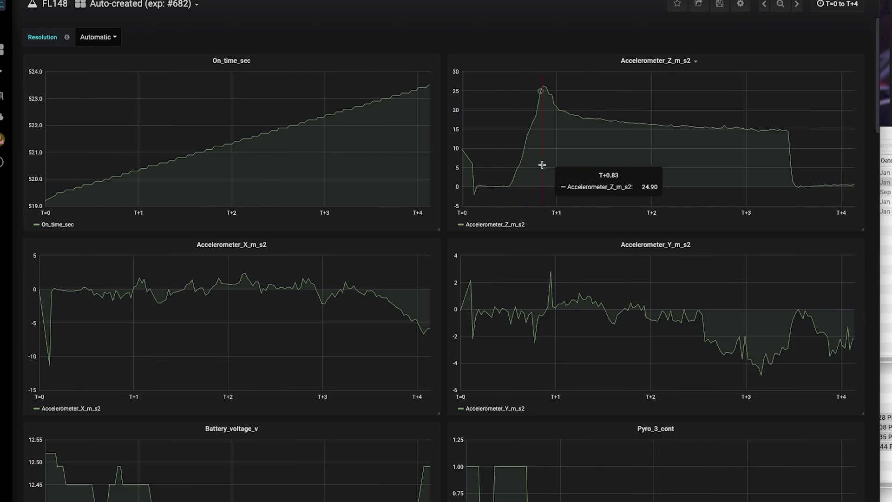
{"action": "scroll", "coordinate": [235, 358], "scroll_direction": "down", "scroll_amount": 5}
{"action": "scroll", "coordinate": [269, 284], "scroll_direction": "down", "scroll_amount": 1}
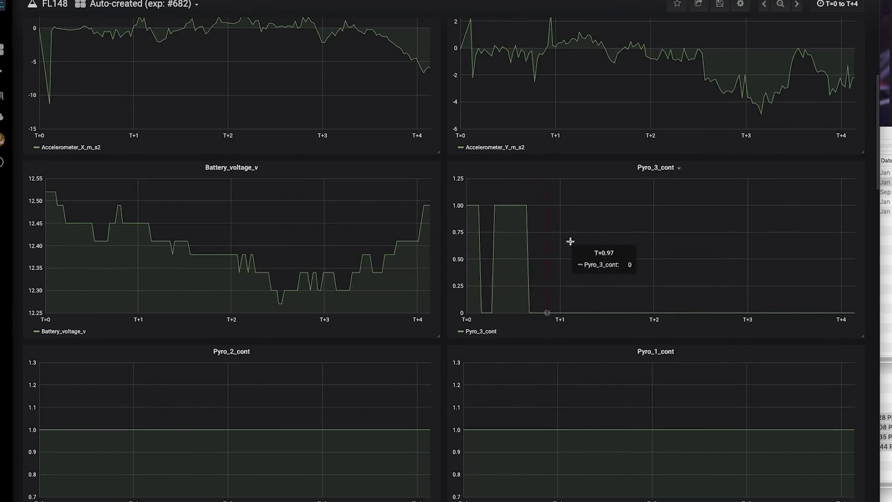
{"action": "scroll", "coordinate": [195, 218], "scroll_direction": "down", "scroll_amount": 3}
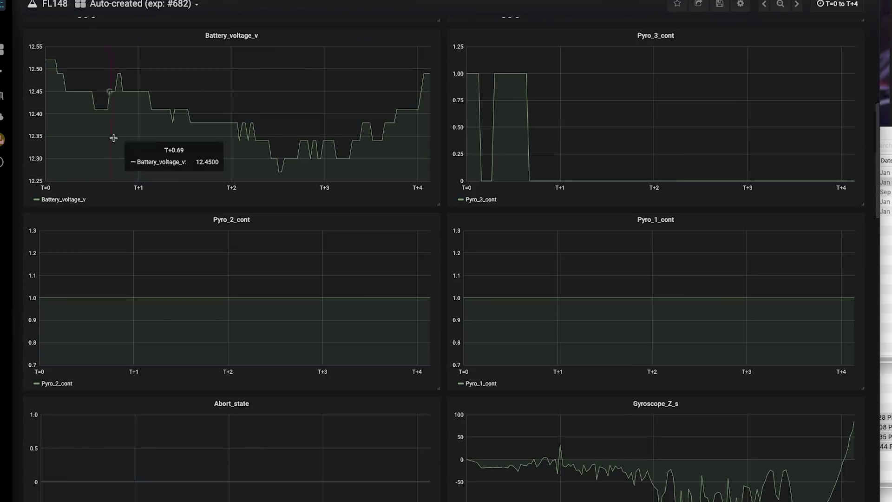
{"action": "scroll", "coordinate": [111, 141], "scroll_direction": "up", "scroll_amount": 2}
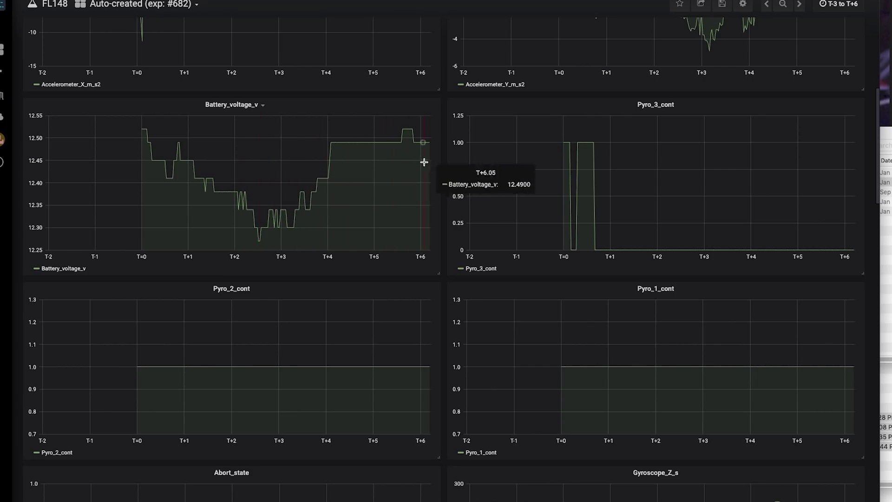
Re-zoom to about T-1 to T+4, browse the remaining panels, and open the experiments sidebar.
{"action": "left_click_drag", "start_coordinate": [376, 174], "coordinate": [123, 197]}
{"action": "scroll", "coordinate": [346, 309], "scroll_direction": "down", "scroll_amount": 7}
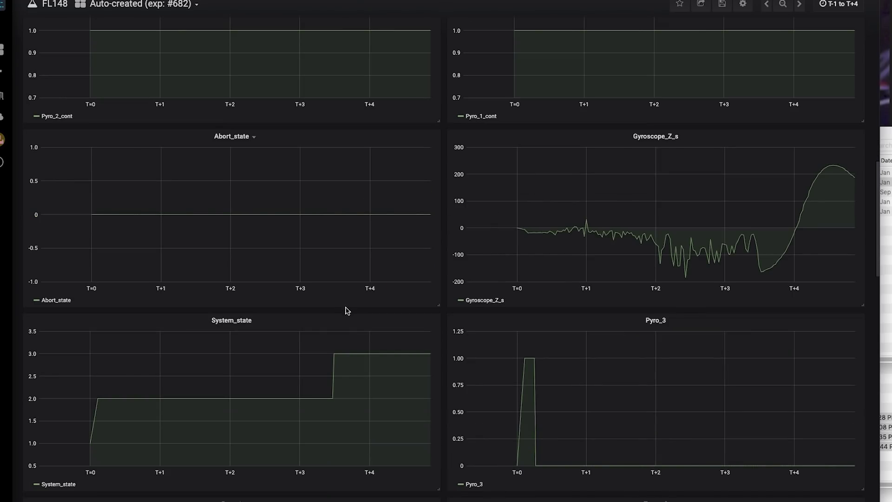
{"action": "scroll", "coordinate": [474, 225], "scroll_direction": "down", "scroll_amount": 5}
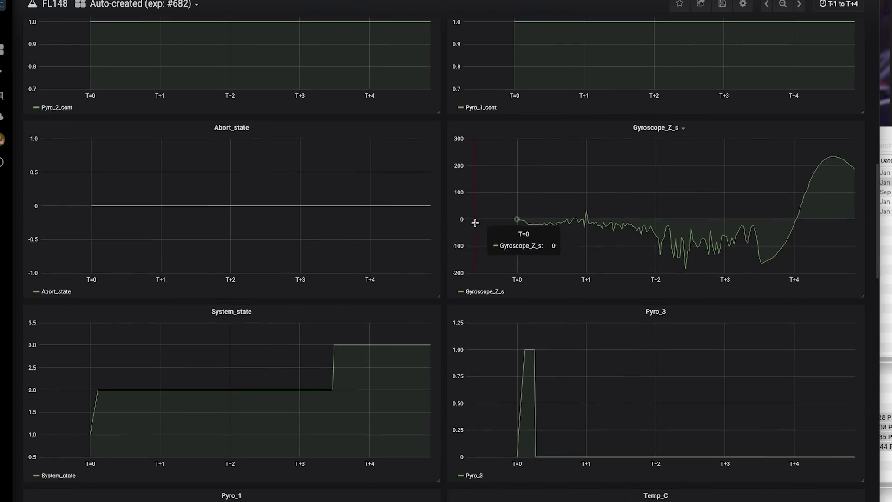
{"action": "scroll", "coordinate": [651, 347], "scroll_direction": "down", "scroll_amount": 6}
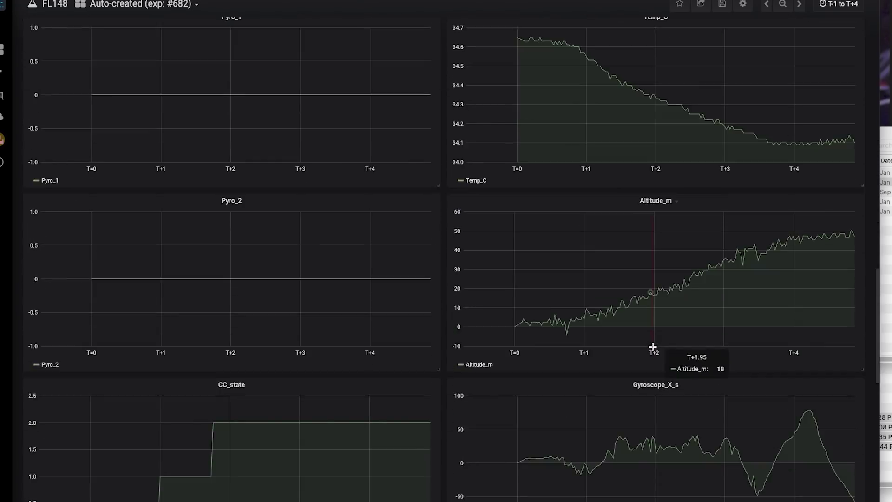
{"action": "scroll", "coordinate": [652, 345], "scroll_direction": "down", "scroll_amount": 7}
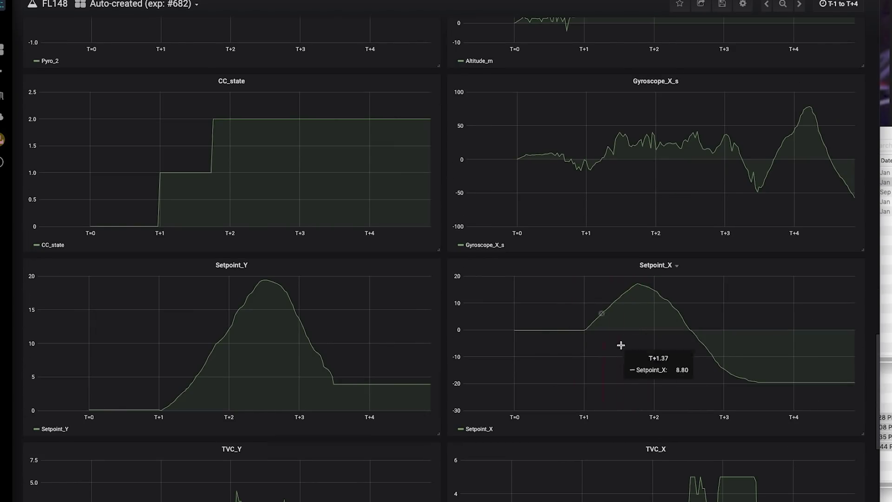
{"action": "scroll", "coordinate": [611, 320], "scroll_direction": "down", "scroll_amount": 1}
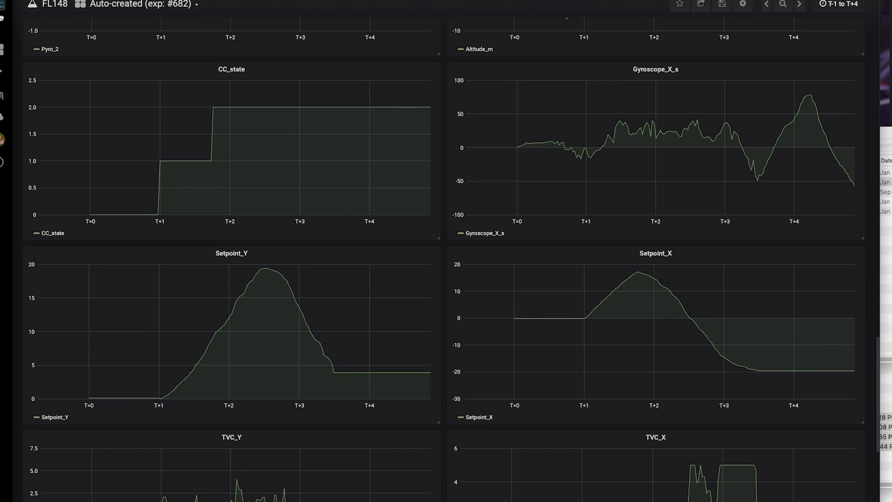
{"action": "left_click", "coordinate": [2, 72]}
Overlay FL148's Orientation_X and Accelerometer_Z_m_s2 signals on the Setpoint_X graph.
{"action": "left_click", "coordinate": [9, 69]}
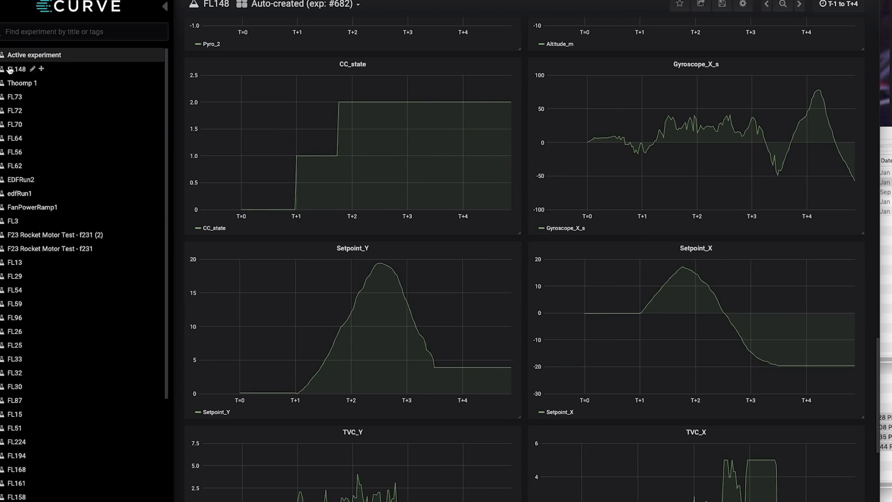
{"action": "left_click", "coordinate": [18, 69]}
{"action": "scroll", "coordinate": [58, 105], "scroll_direction": "down", "scroll_amount": 1}
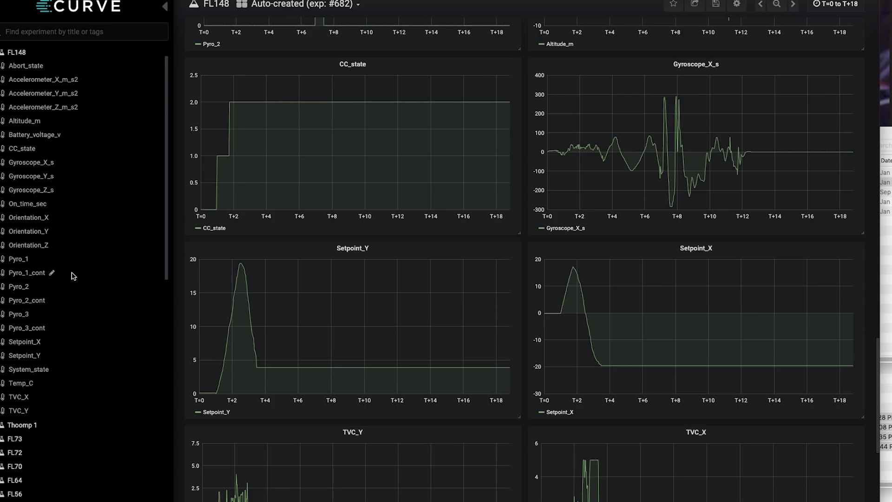
{"action": "left_click_drag", "start_coordinate": [563, 331], "coordinate": [566, 331]}
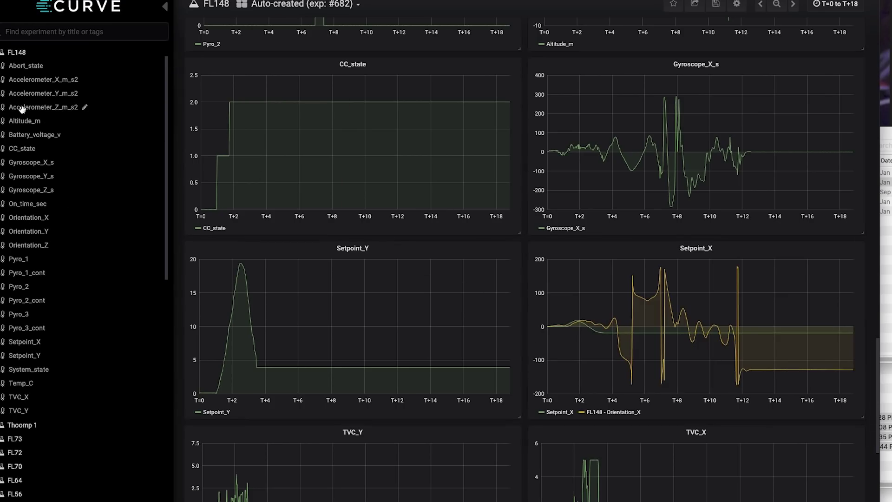
{"action": "left_click_drag", "start_coordinate": [408, 211], "coordinate": [591, 322]}
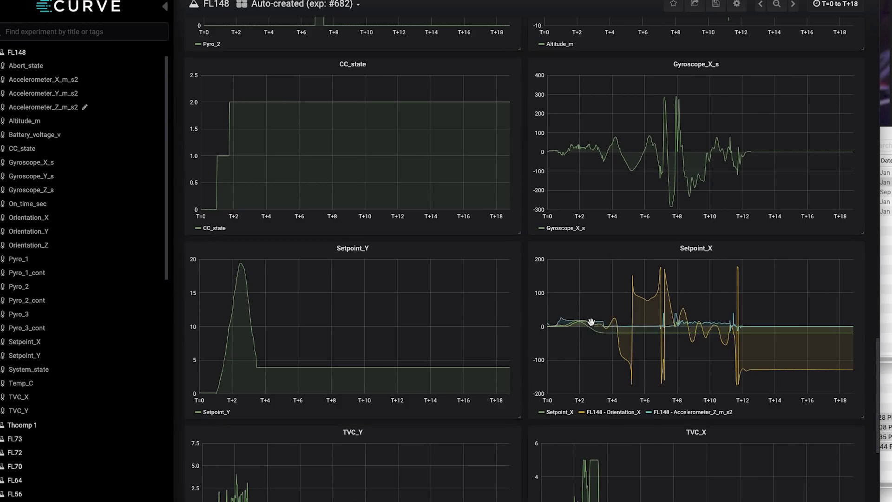
Zoom Setpoint_X to the first four seconds, check its series, and view it full size.
{"action": "left_click_drag", "start_coordinate": [614, 344], "coordinate": [543, 340]}
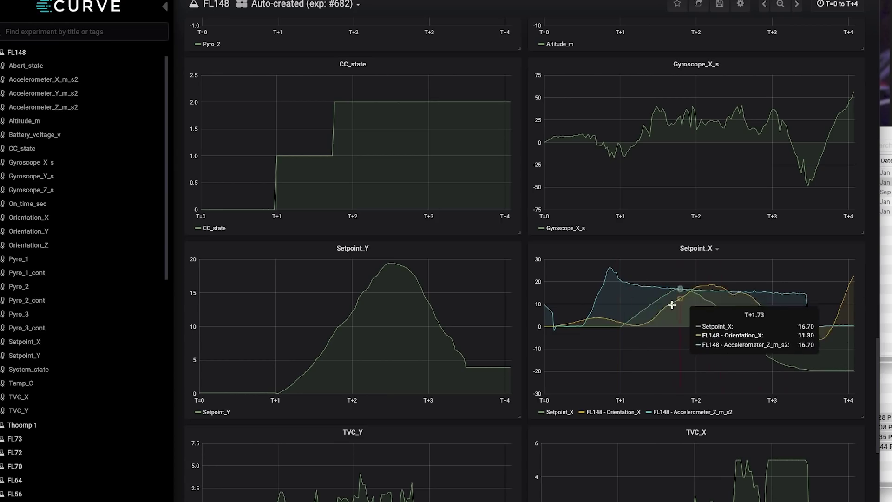
{"action": "left_click", "coordinate": [670, 413]}
{"action": "left_click", "coordinate": [671, 413]}
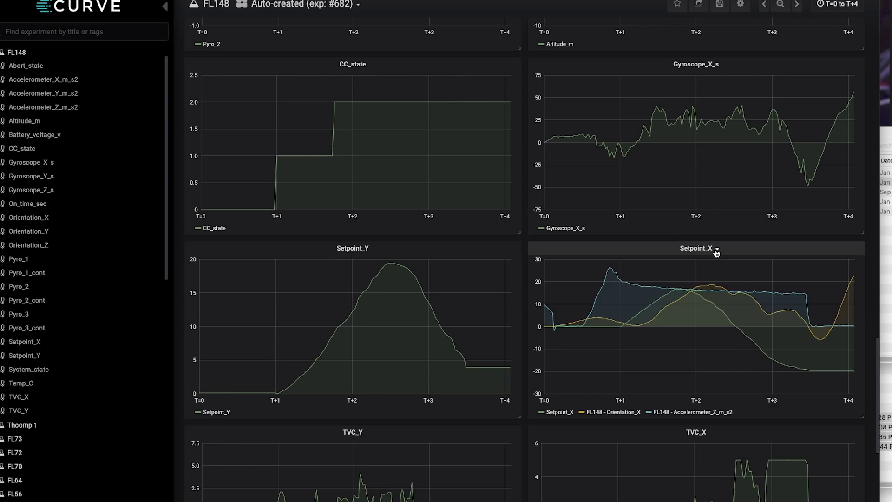
{"action": "left_click", "coordinate": [579, 253]}
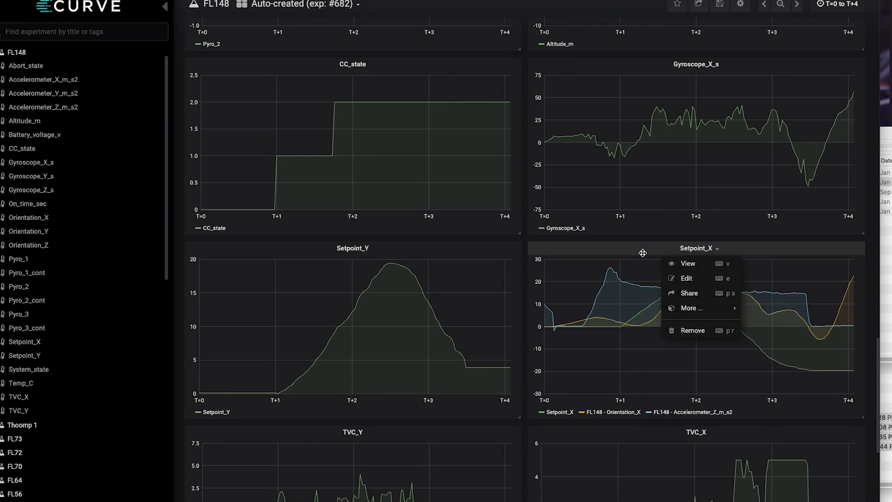
{"action": "key", "text": "v"}
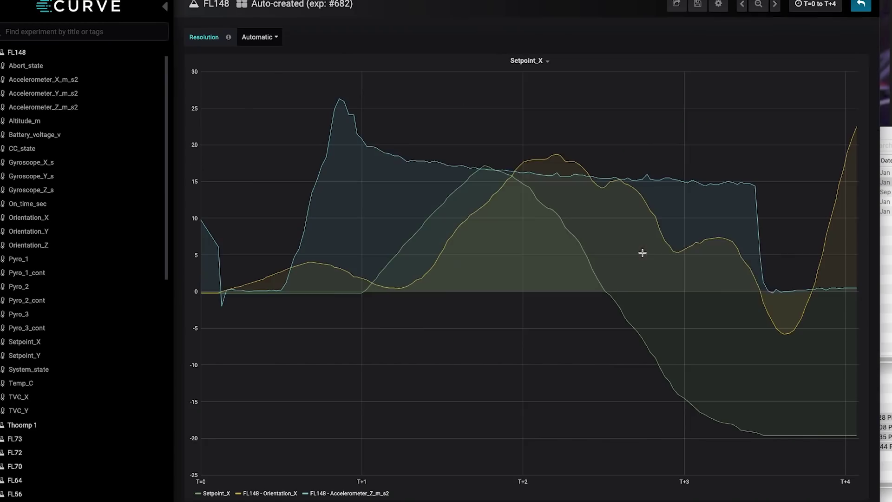
Isolate series through the legend, ending with only Setpoint_X and Orientation_X shown.
{"action": "left_click", "coordinate": [336, 493]}
{"action": "left_click", "coordinate": [336, 494]}
{"action": "left_click", "coordinate": [274, 492]}
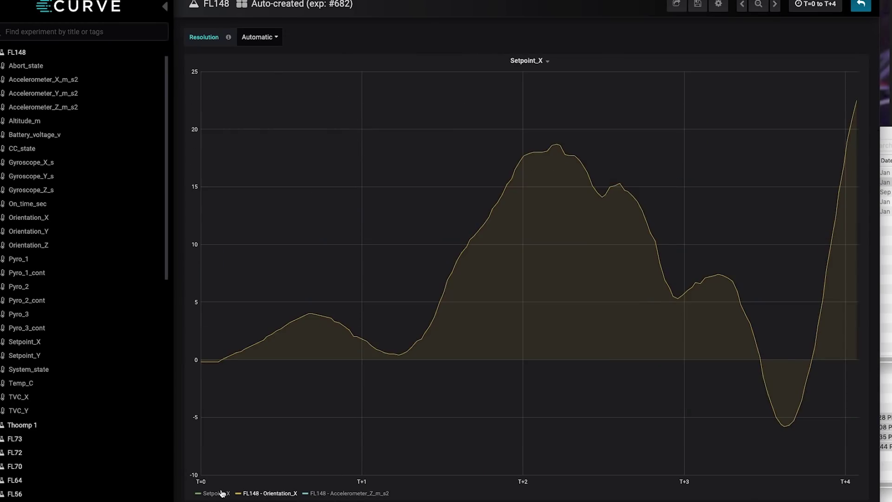
{"action": "left_click", "coordinate": [216, 494]}
{"action": "left_click", "coordinate": [249, 496], "text": "super"}
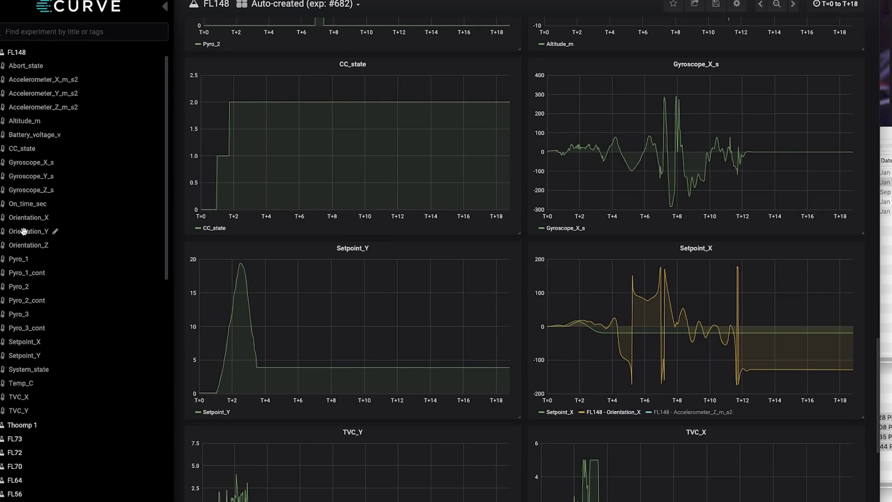
Overlay Orientation_Y on Setpoint_Y, zoom to T+0 to T+3, and view it full size.
{"action": "left_click_drag", "start_coordinate": [236, 315], "coordinate": [235, 313]}
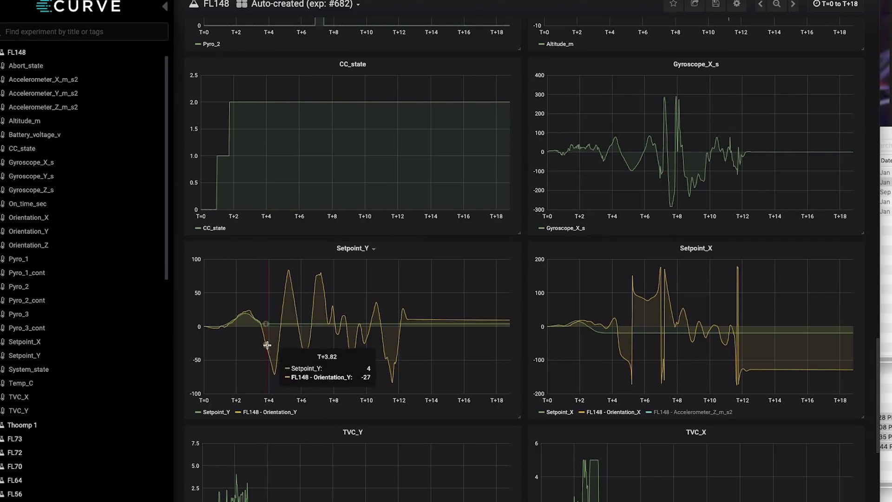
{"action": "left_click_drag", "start_coordinate": [265, 343], "coordinate": [206, 341]}
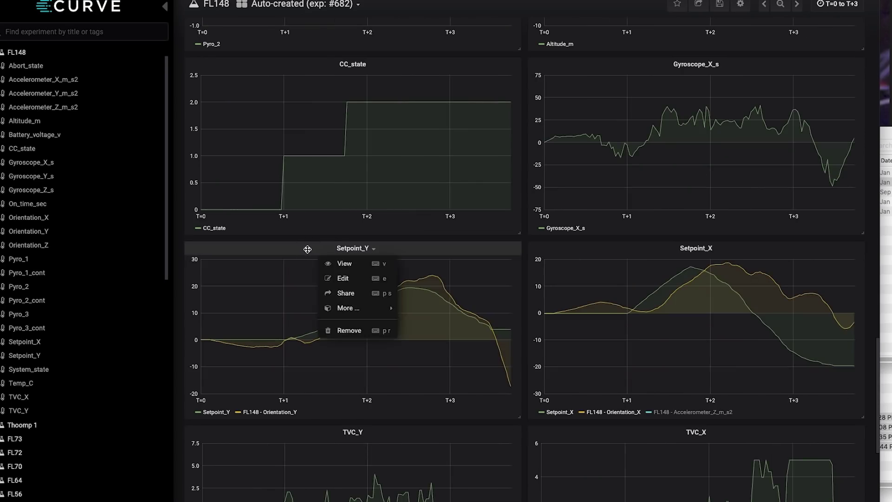
{"action": "key", "text": "v"}
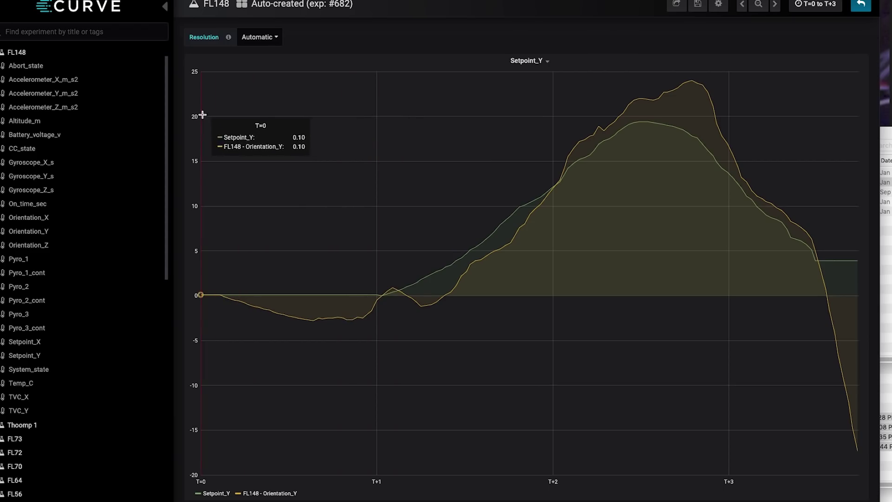
Select FL148.CSV in the Flight Computer Data folder and review its Quick Look preview.
{"action": "left_click", "coordinate": [885, 182]}
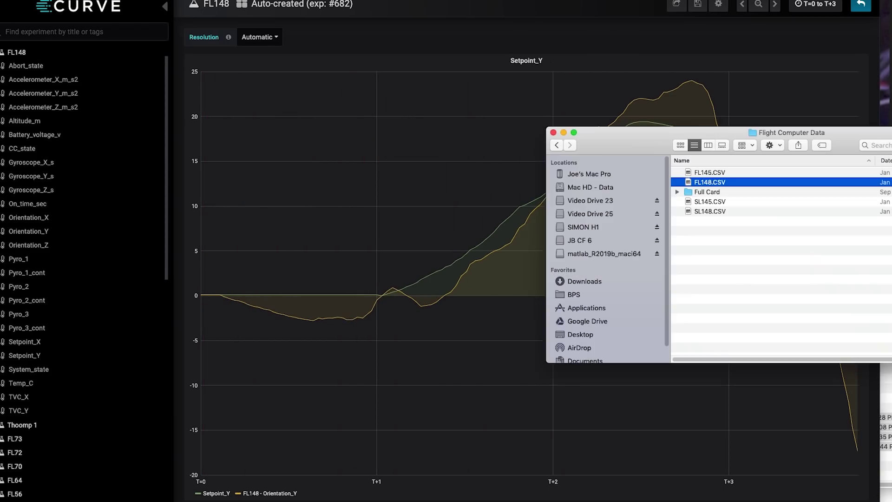
{"action": "left_click_drag", "start_coordinate": [695, 134], "coordinate": [469, 112]}
{"action": "left_click", "coordinate": [502, 180]}
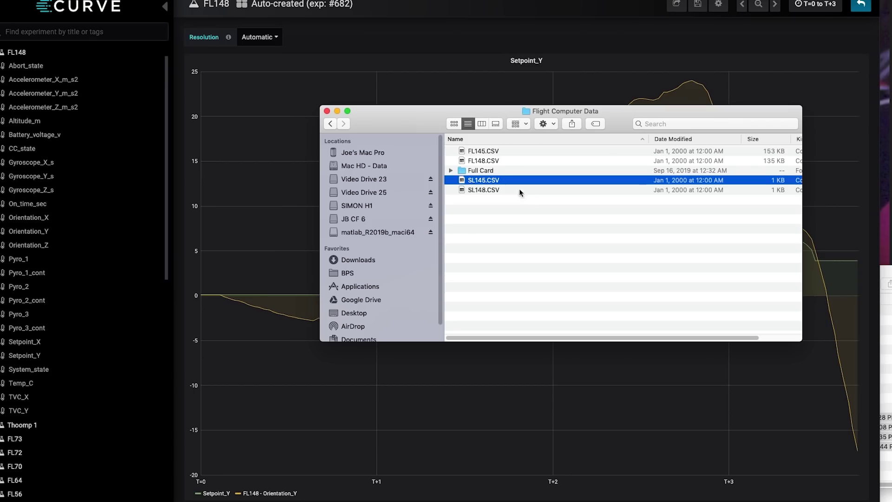
{"action": "left_click", "coordinate": [523, 190]}
{"action": "left_click", "coordinate": [508, 160]}
{"action": "left_click", "coordinate": [501, 189]}
{"action": "left_click", "coordinate": [510, 161]}
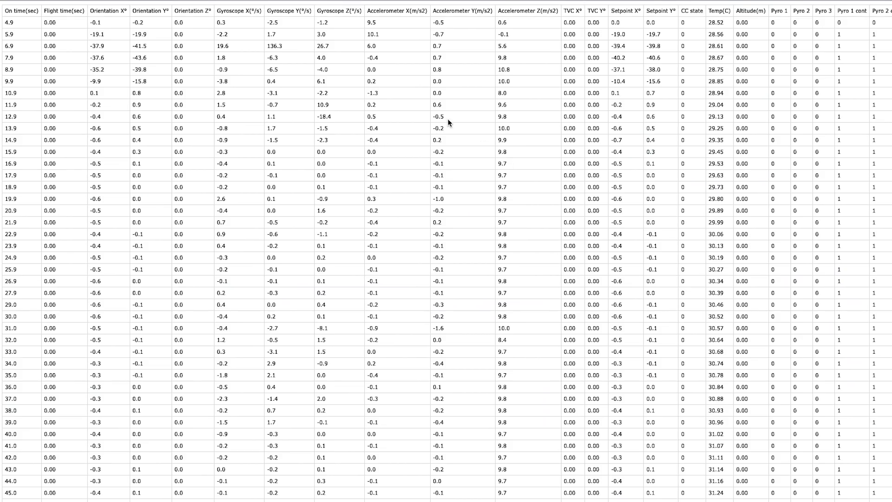
{"action": "scroll", "coordinate": [446, 121], "scroll_direction": "down", "scroll_amount": 15}
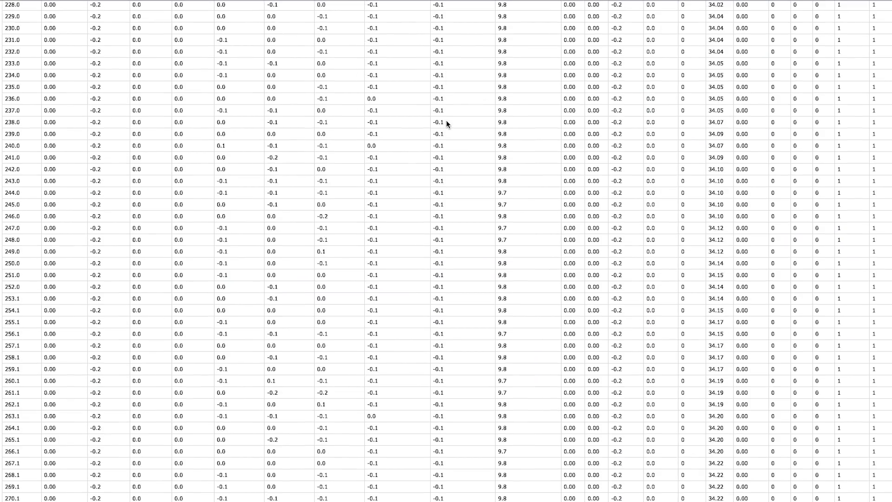
{"action": "scroll", "coordinate": [464, 139], "scroll_direction": "up", "scroll_amount": 15}
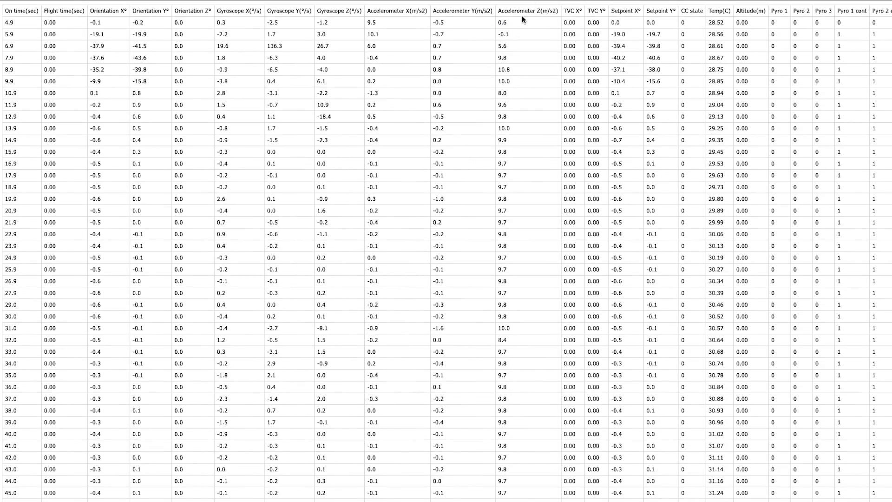
{"action": "key", "text": "space"}
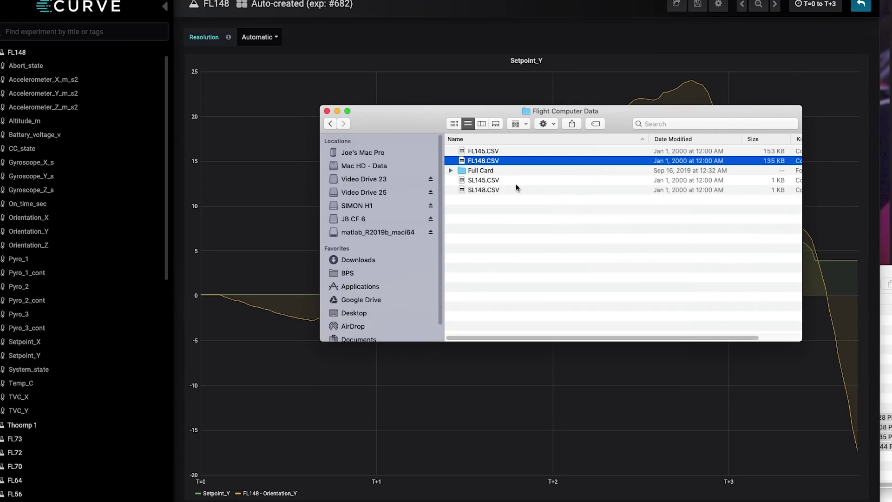
Preview the SL148 flight parameter table, then return to the full FL148 dashboard.
{"action": "left_click", "coordinate": [513, 189]}
{"action": "key", "text": "space"}
{"action": "left_click_drag", "start_coordinate": [500, 1], "coordinate": [400, 2]}
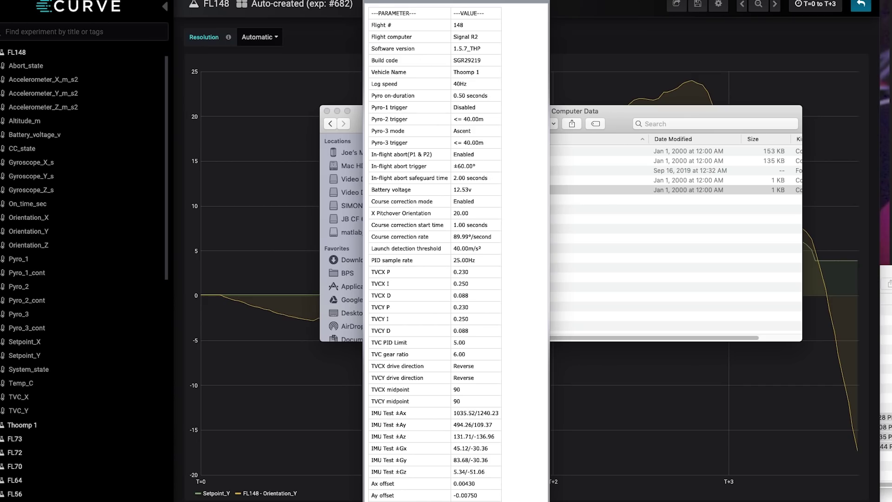
{"action": "left_click_drag", "start_coordinate": [408, 2], "coordinate": [411, 0]}
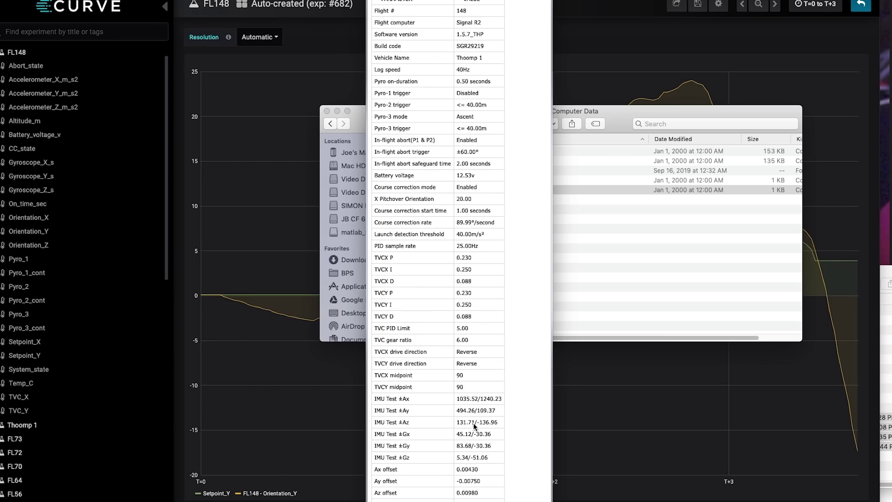
{"action": "scroll", "coordinate": [437, 251], "scroll_direction": "down", "scroll_amount": 2}
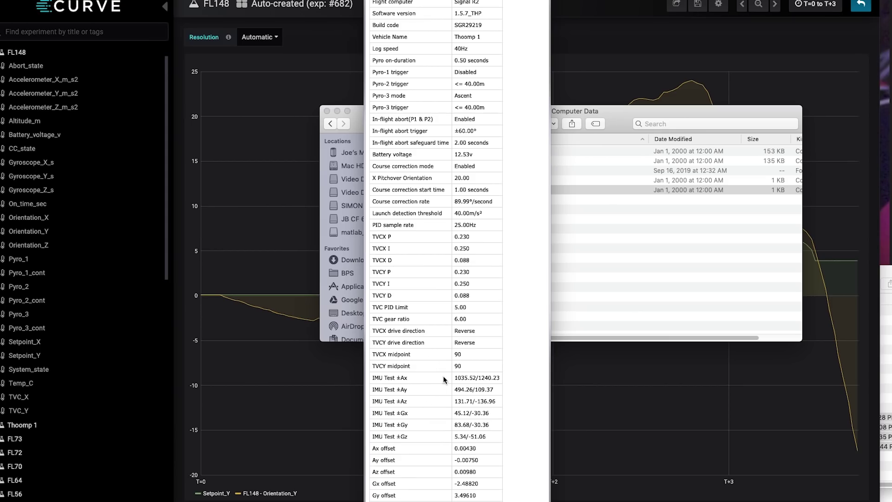
{"action": "left_click", "coordinate": [18, 51]}
{"action": "left_click", "coordinate": [19, 51]}
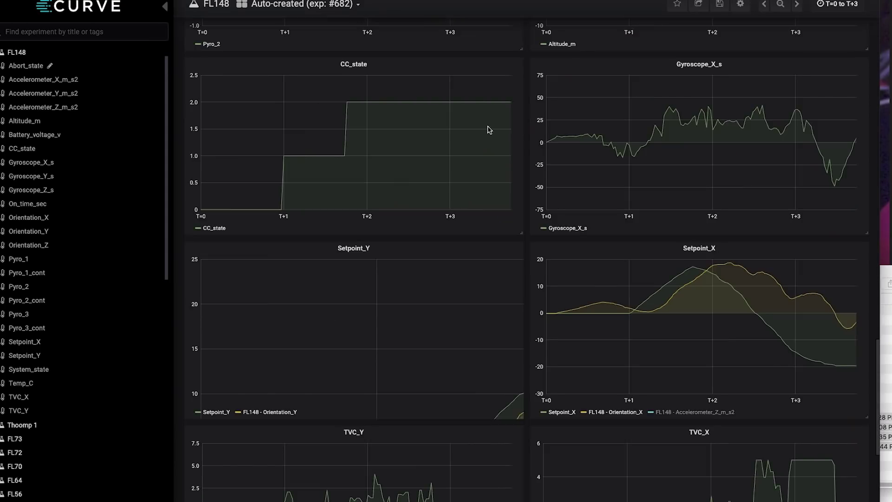
{"action": "scroll", "coordinate": [571, 162], "scroll_direction": "down", "scroll_amount": 2}
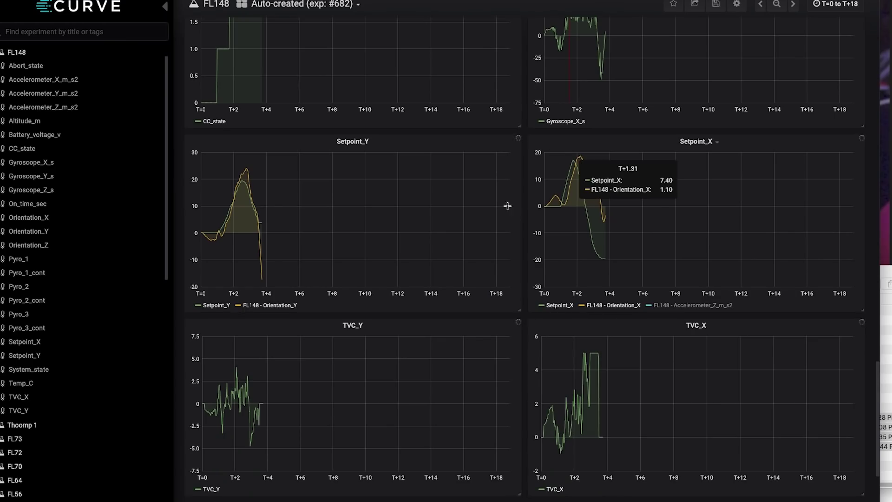
{"action": "scroll", "coordinate": [416, 178], "scroll_direction": "down", "scroll_amount": 5}
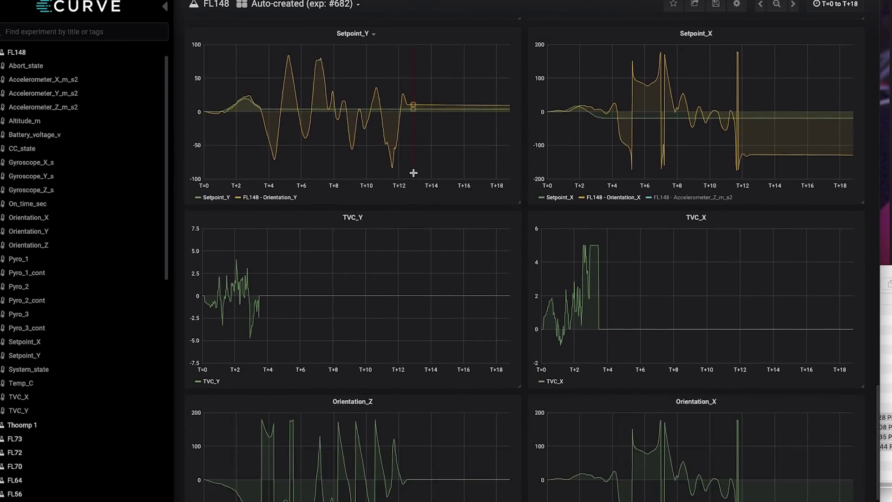
{"action": "scroll", "coordinate": [415, 177], "scroll_direction": "down", "scroll_amount": 2}
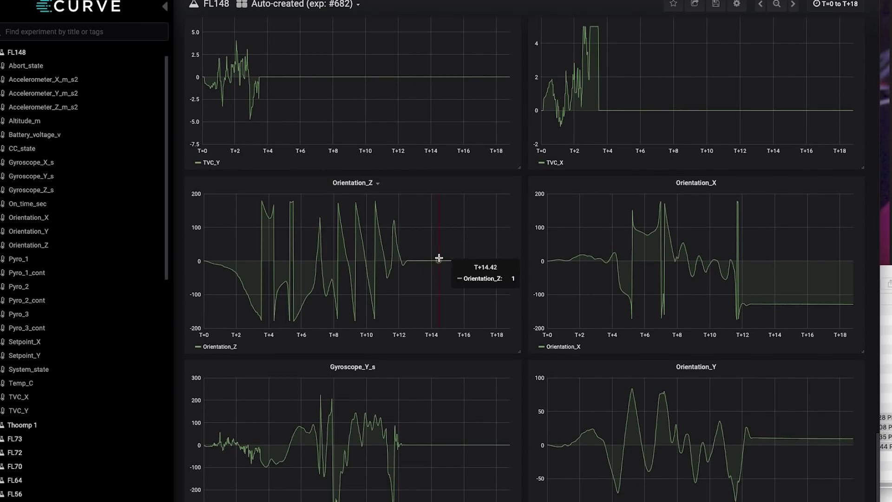
{"action": "scroll", "coordinate": [427, 243], "scroll_direction": "up", "scroll_amount": 6}
{"action": "scroll", "coordinate": [428, 244], "scroll_direction": "up", "scroll_amount": 15}
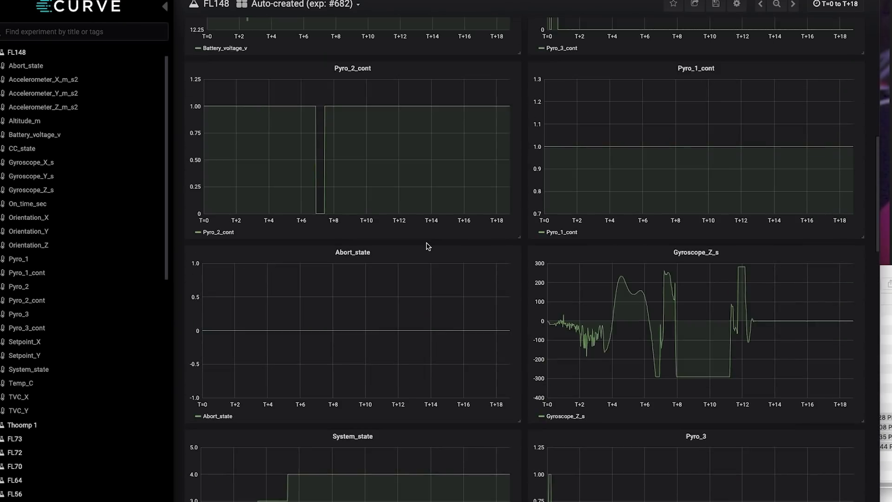